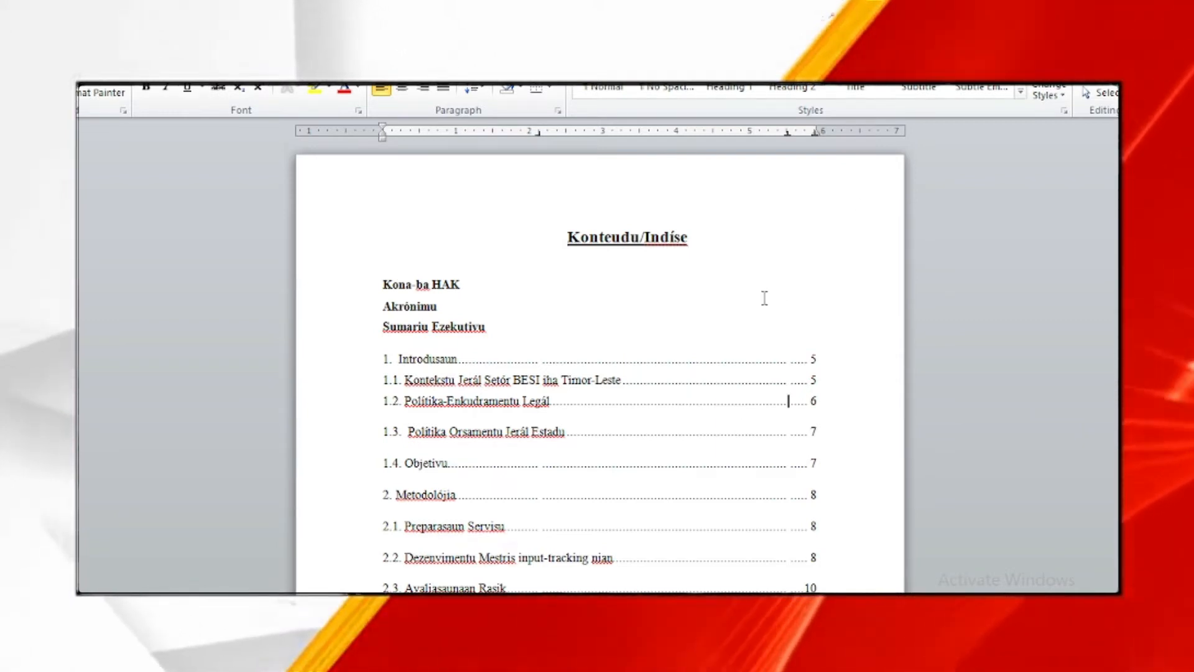
# Examine the entries, dotted leaders and page numbers in the finished Konteudu/Indíse table of contents.
pyautogui.click(664, 316)
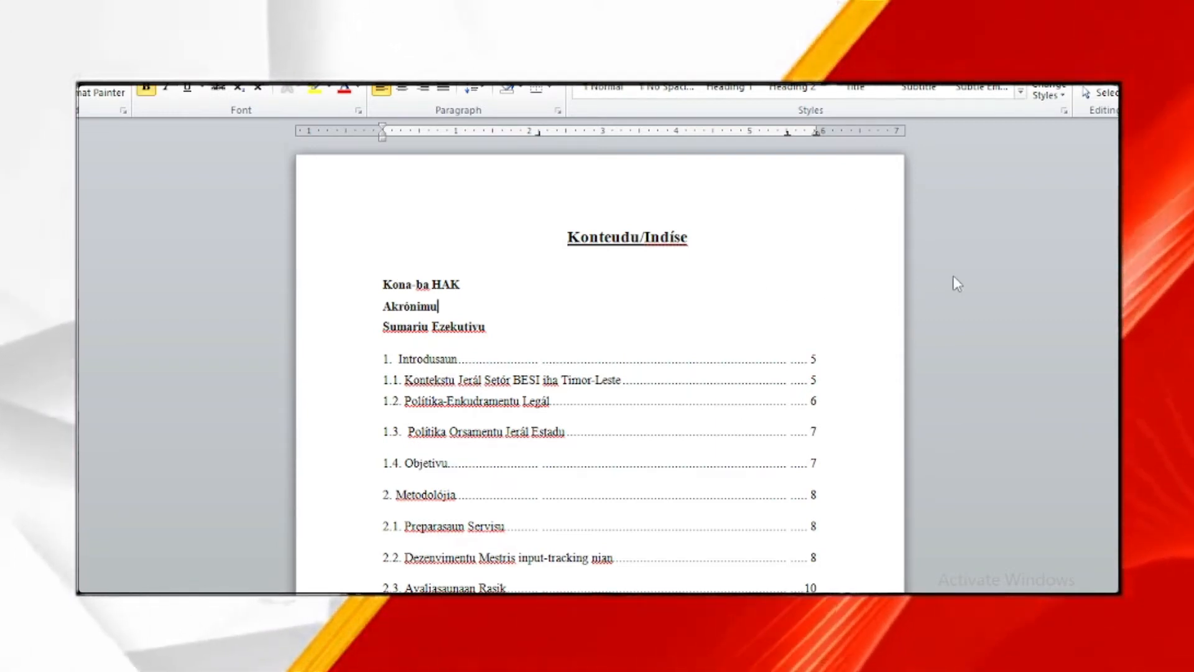
pyautogui.moveTo(1124, 165); pyautogui.dragTo(1124, 165)
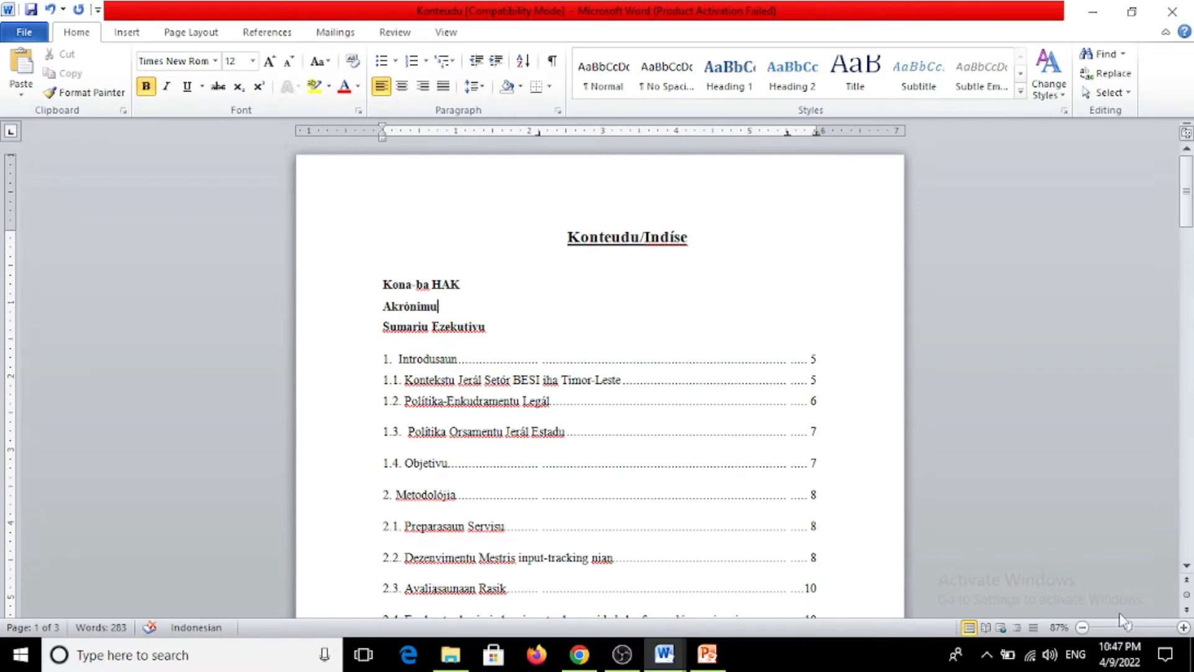
pyautogui.click(1135, 628)
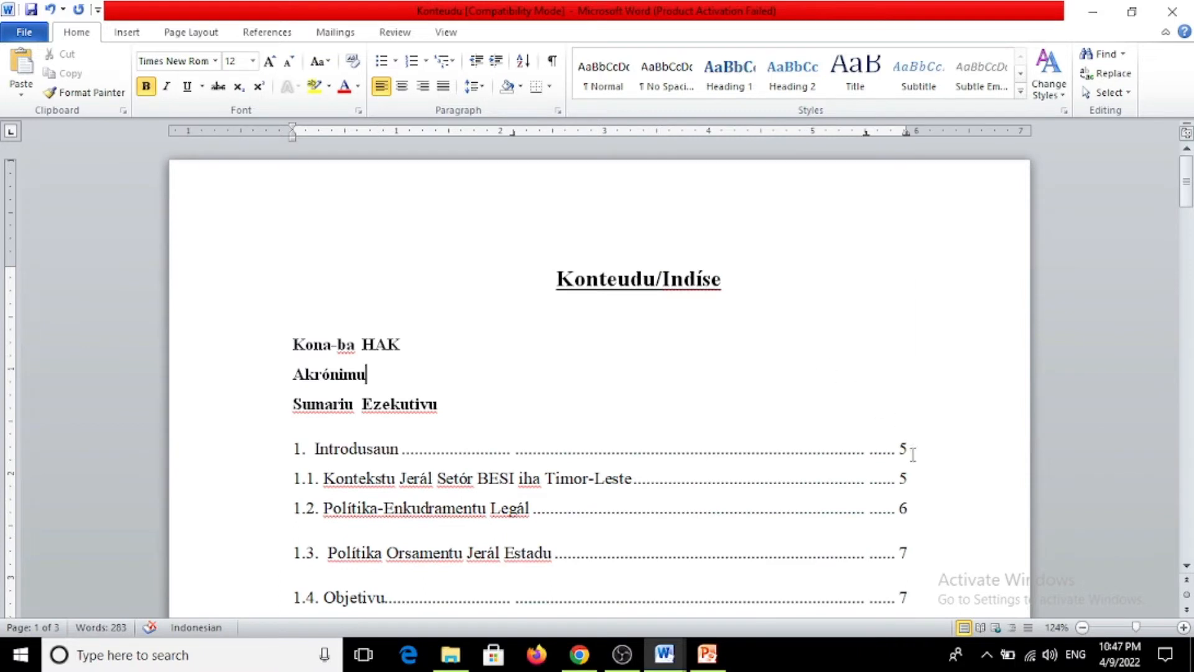
pyautogui.moveTo(900, 449); pyautogui.dragTo(321, 456)
pyautogui.click(867, 293)
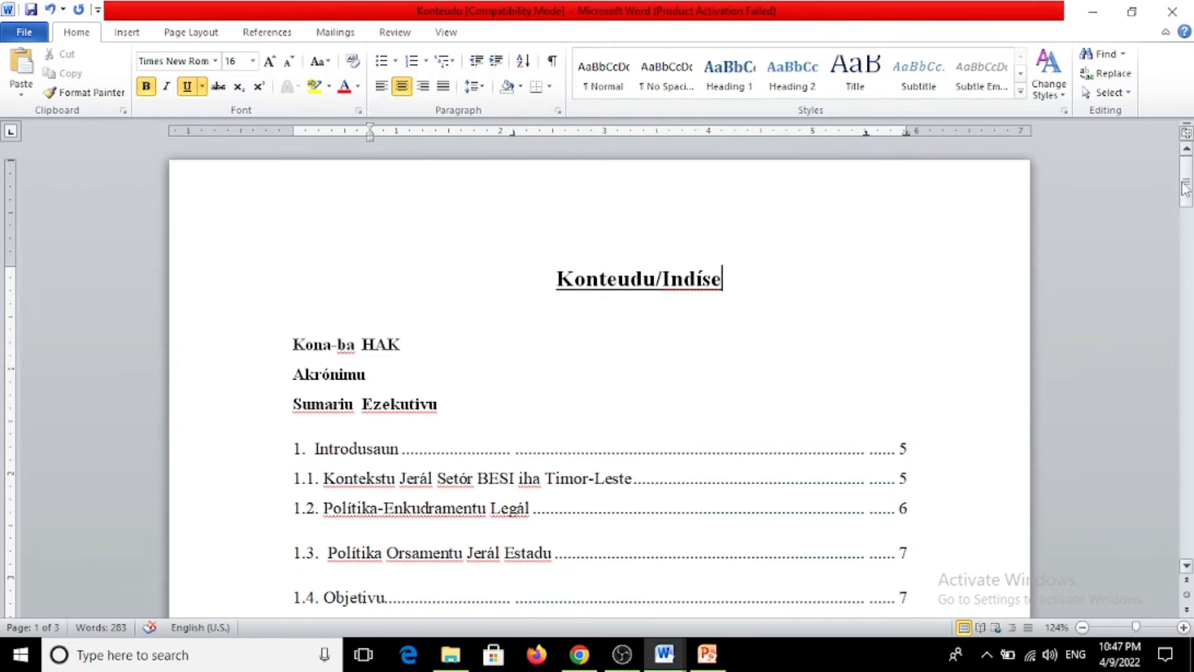
pyautogui.moveTo(1185, 189)
pyautogui.mouseDown()
pyautogui.moveTo(1184, 227)
pyautogui.moveTo(1186, 200)
pyautogui.mouseUp()
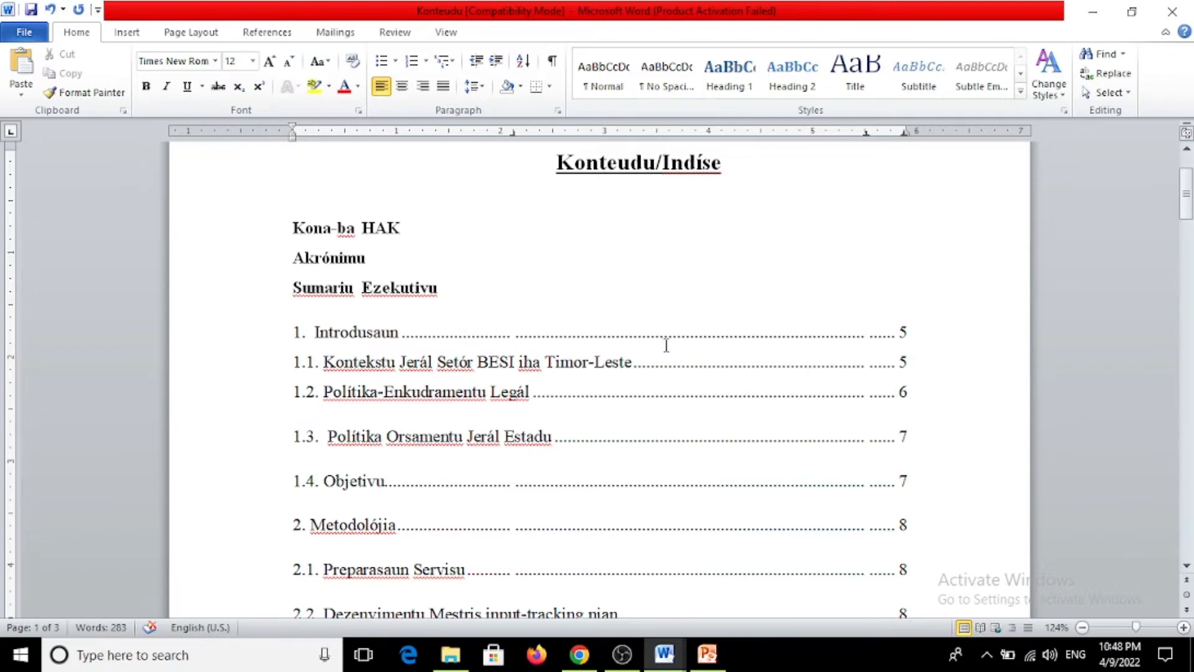
pyautogui.click(635, 338)
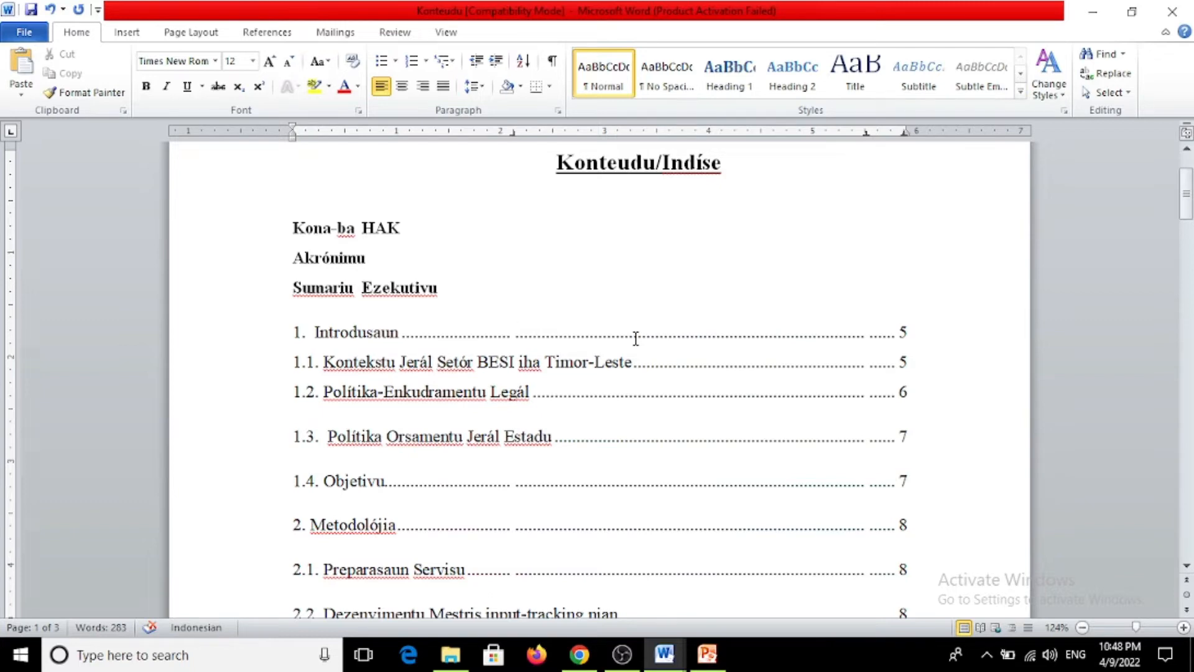
pyautogui.moveTo(1187, 196)
pyautogui.mouseDown()
pyautogui.moveTo(1187, 187)
pyautogui.moveTo(1189, 200)
pyautogui.mouseUp()
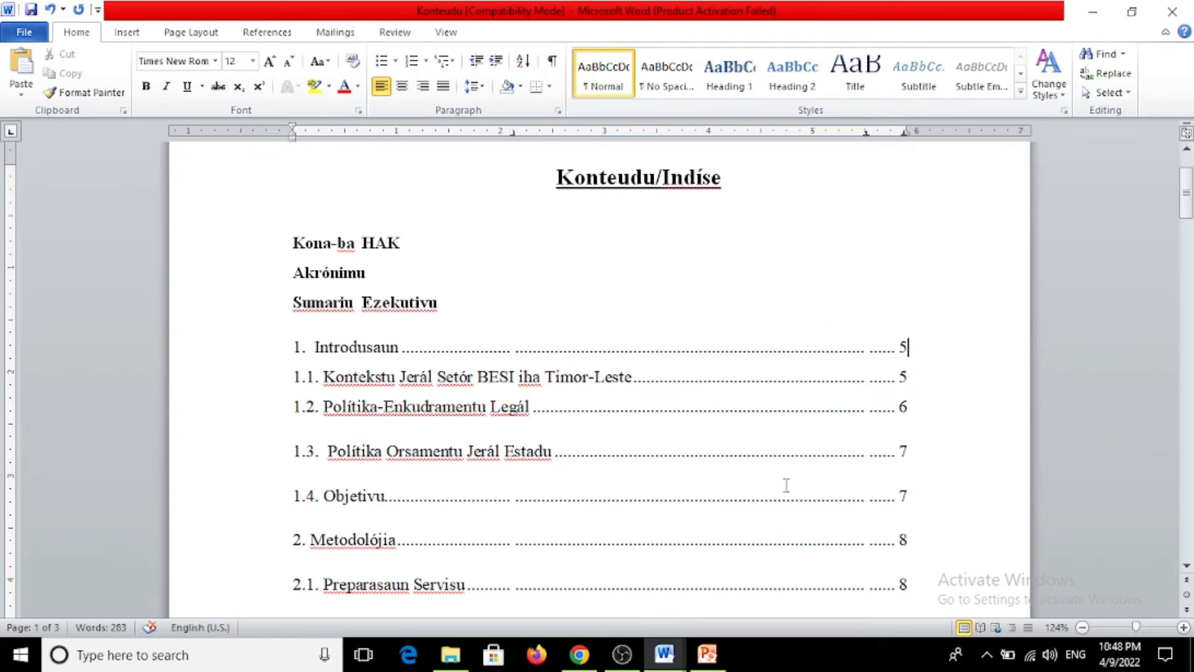
# Switch to Document1 and enter "Hau gosta o" as the first entry below the Konteudu/Indíse title.
pyautogui.moveTo(667, 656)
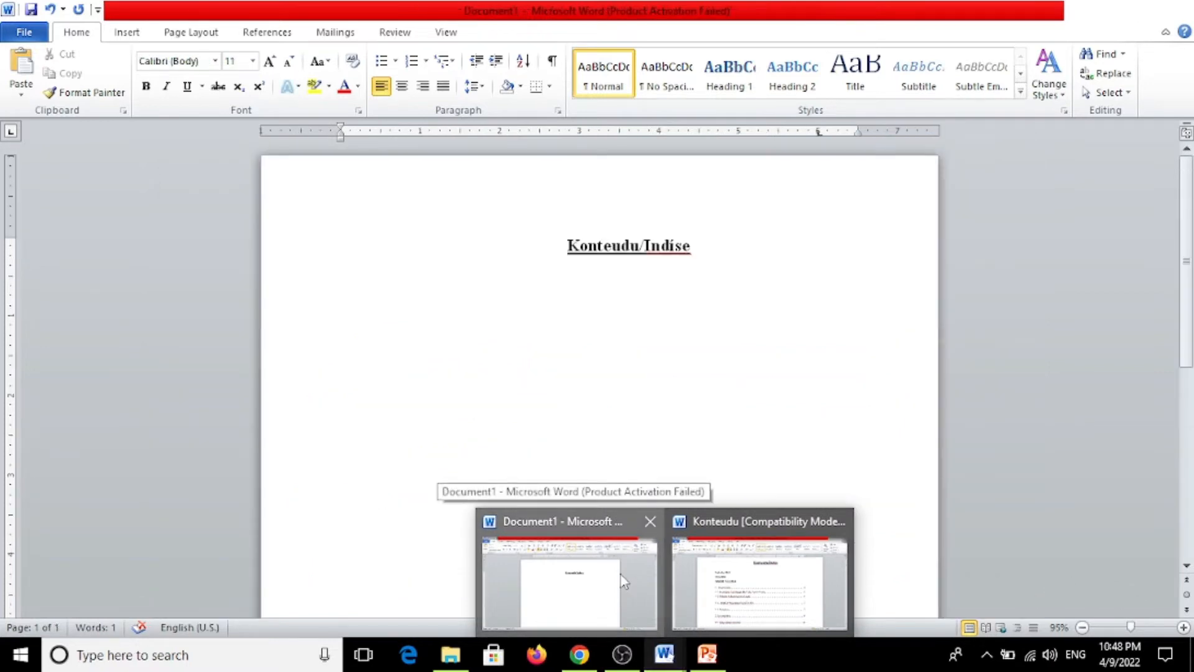
pyautogui.click(620, 574)
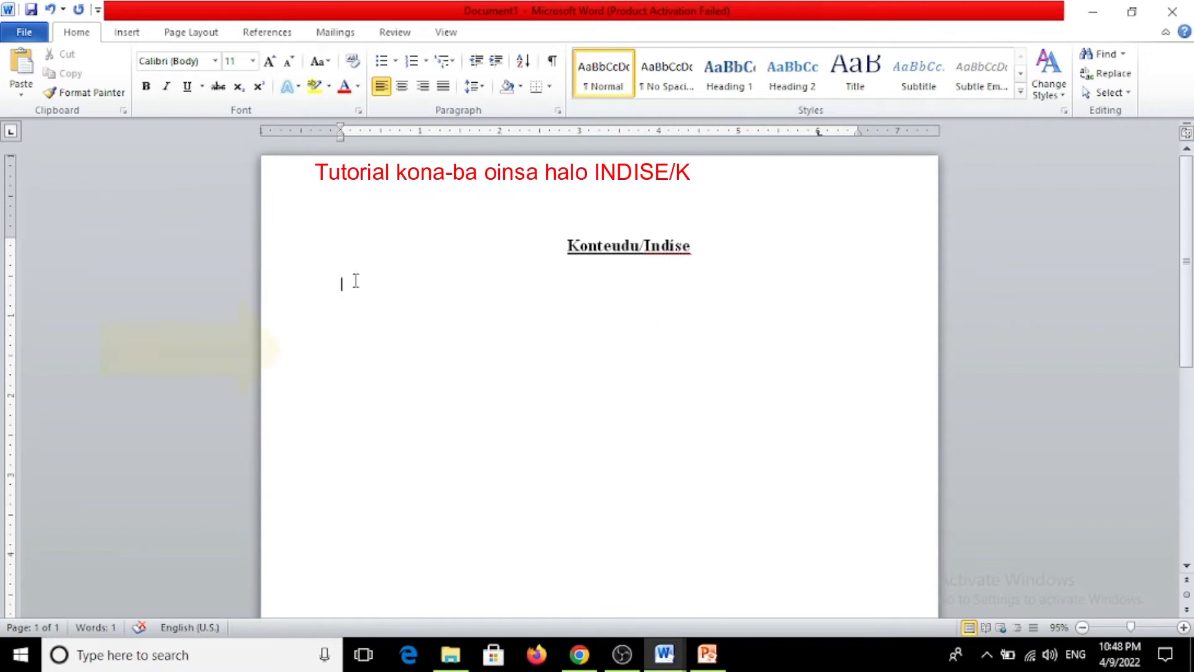
pyautogui.write('H')
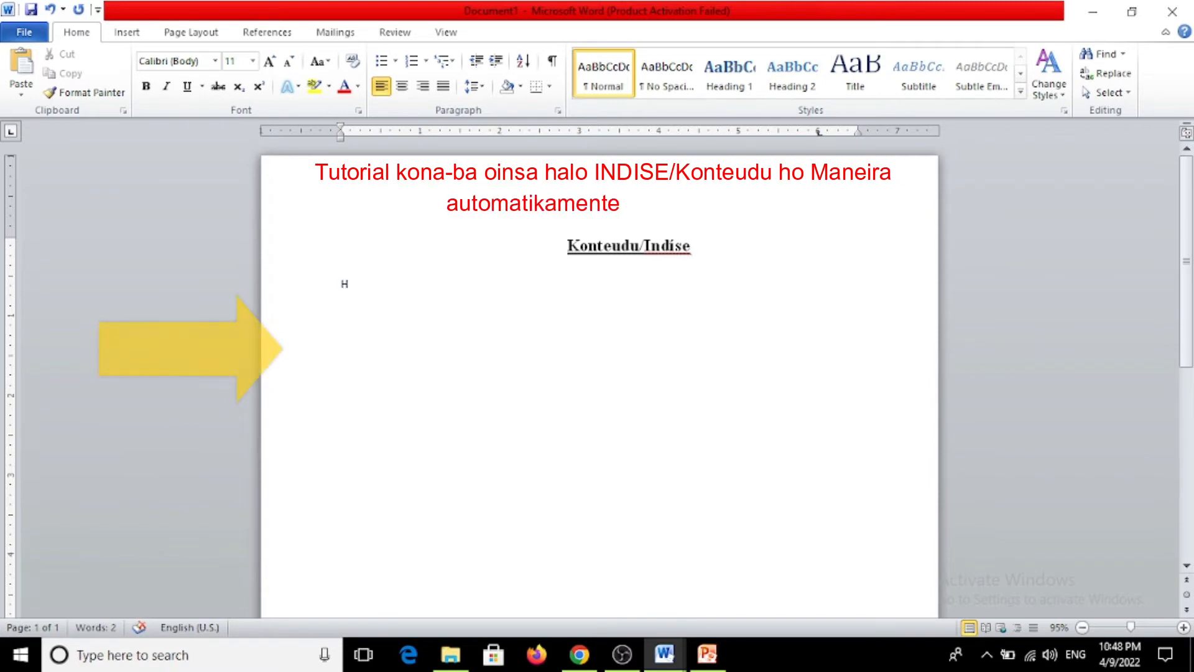
pyautogui.write('au ')
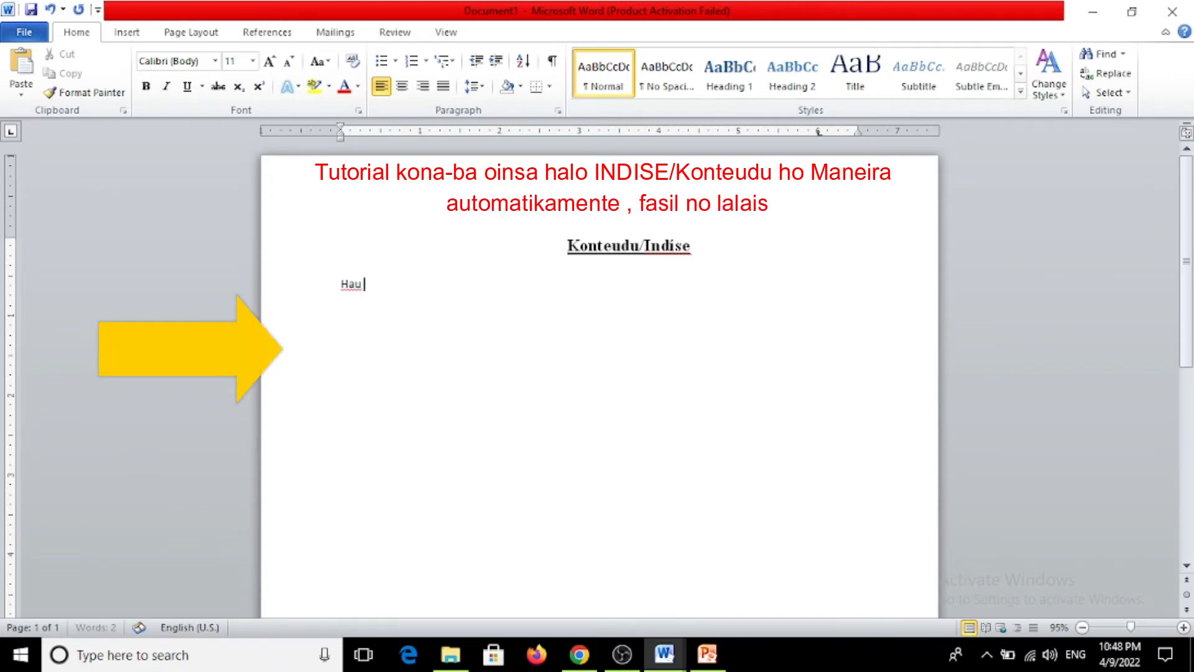
pyautogui.write('gosta o')
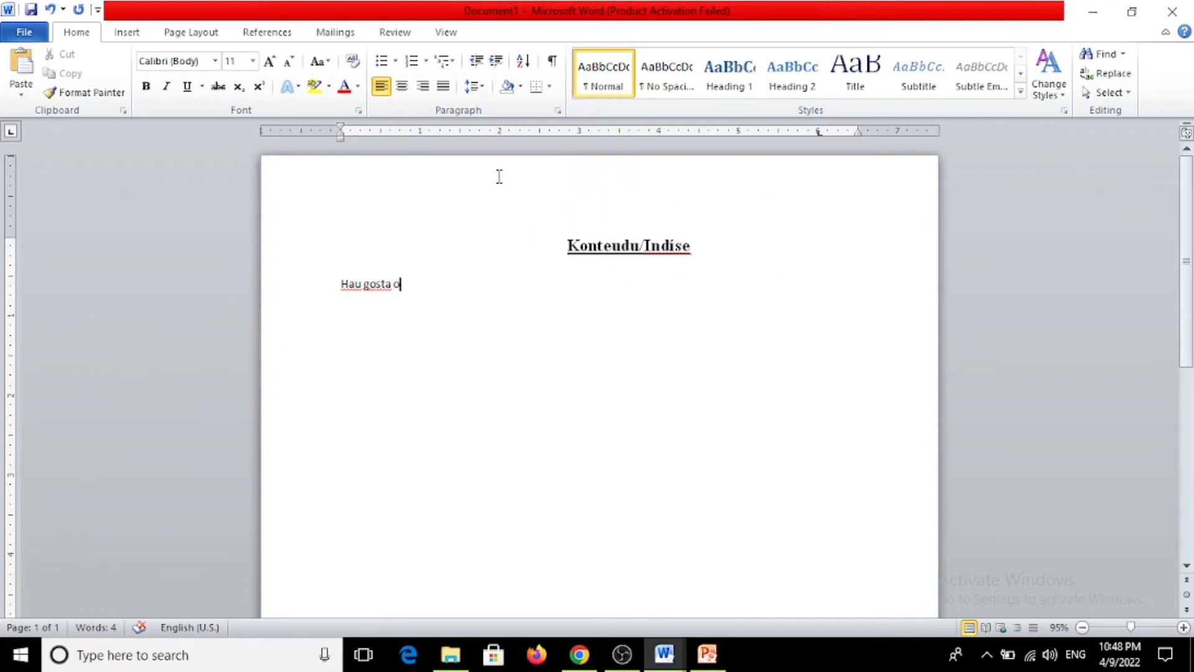
pyautogui.click(557, 112)
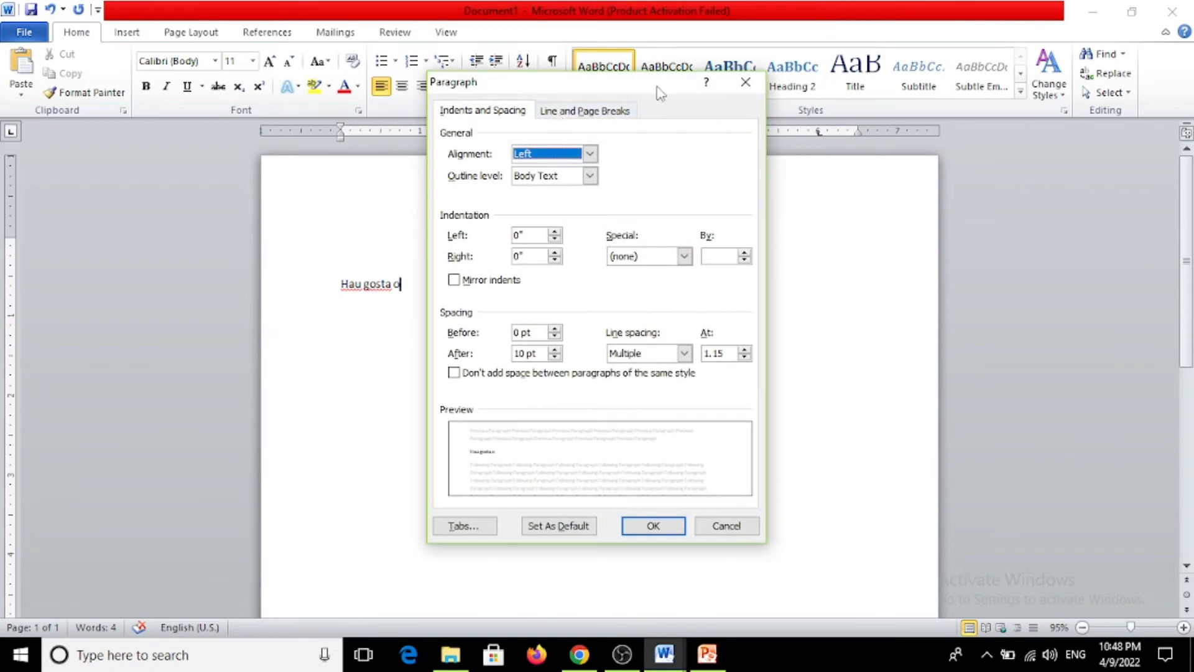
pyautogui.click(745, 82)
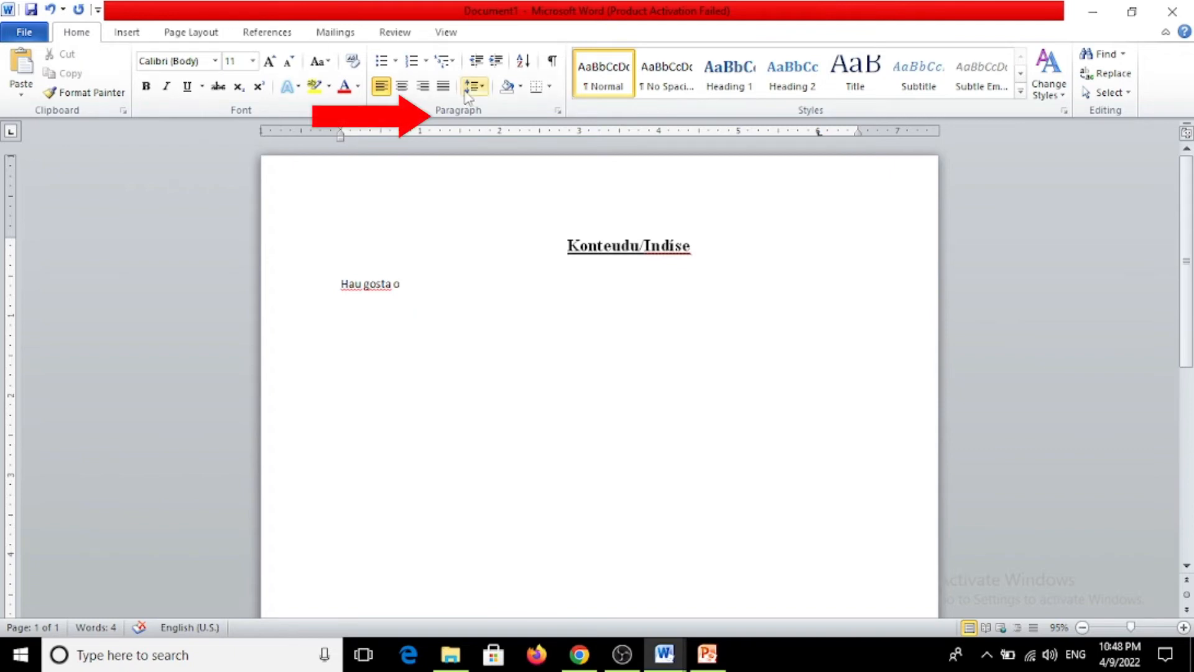
pyautogui.click(558, 112)
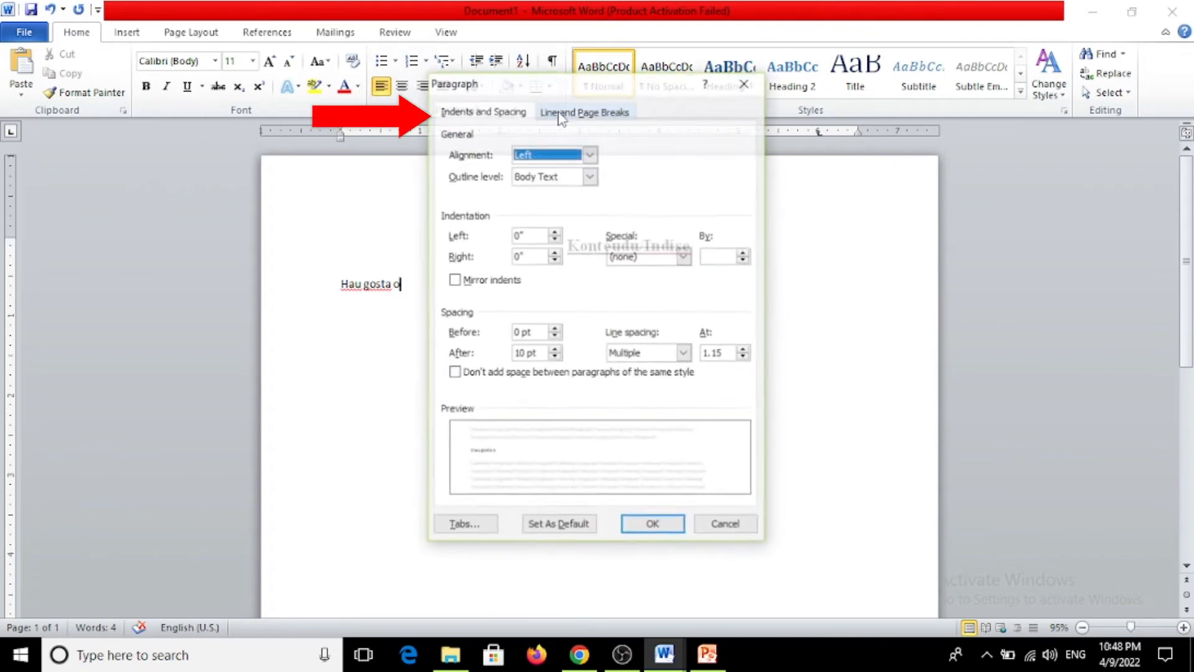
pyautogui.click(746, 82)
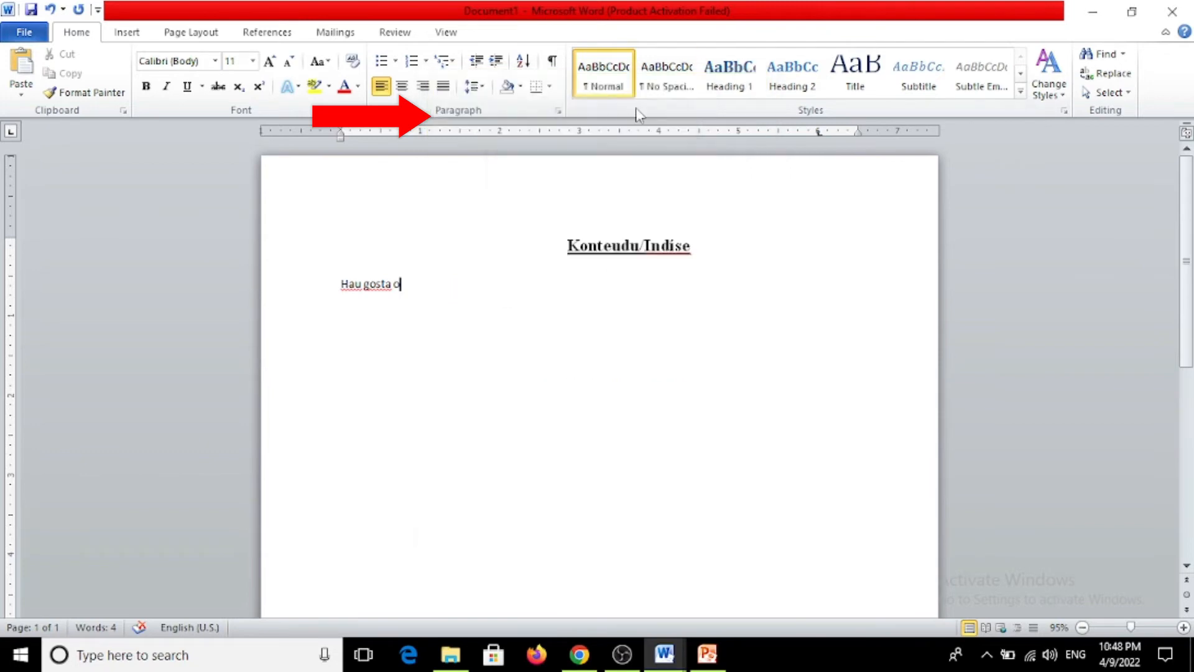
# Clear the existing 6" tab stop from the "Hau gosta o" paragraph.
pyautogui.click(557, 112)
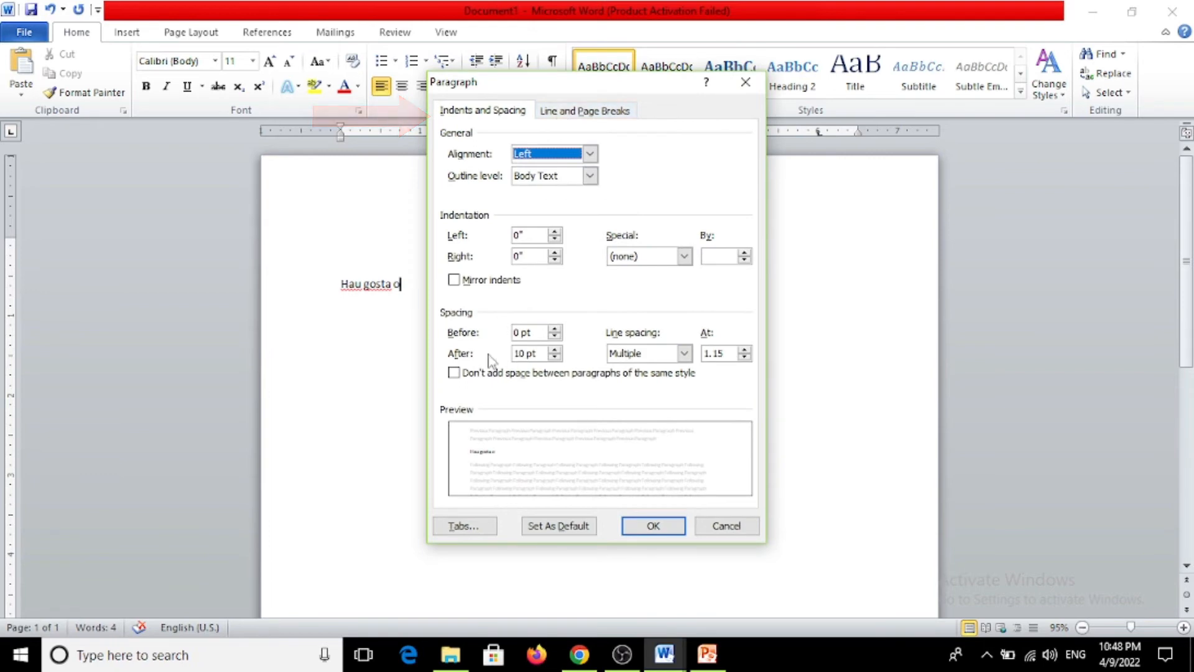
pyautogui.click(461, 526)
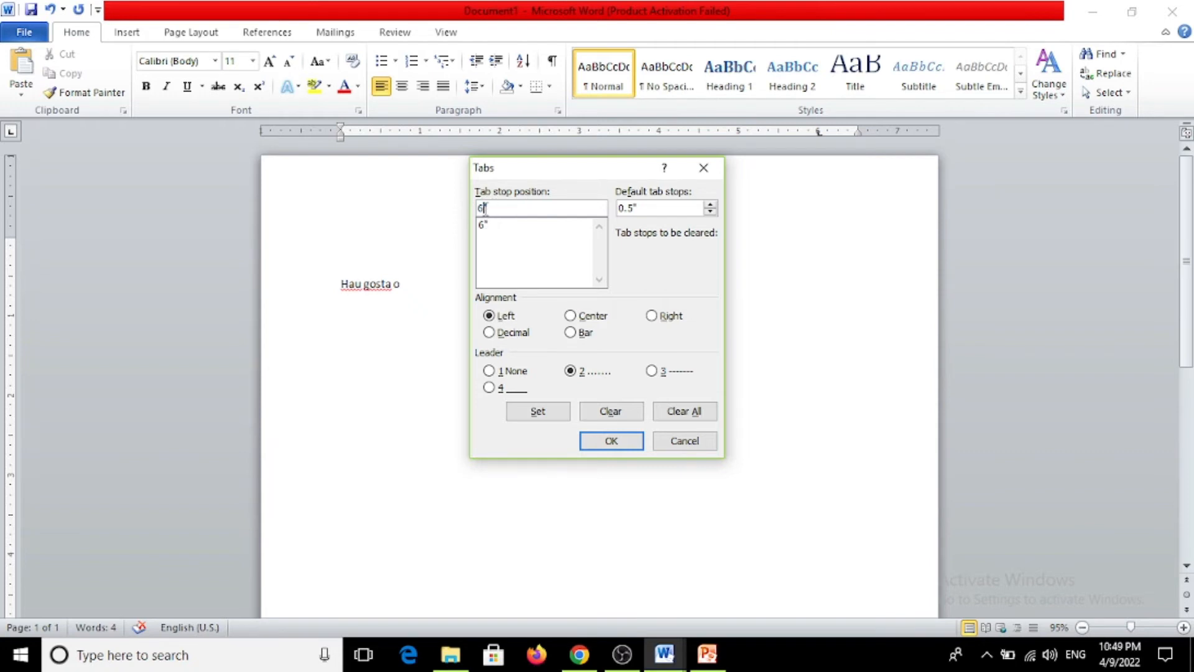
pyautogui.moveTo(473, 207); pyautogui.dragTo(467, 213)
pyautogui.press('BackSpace')
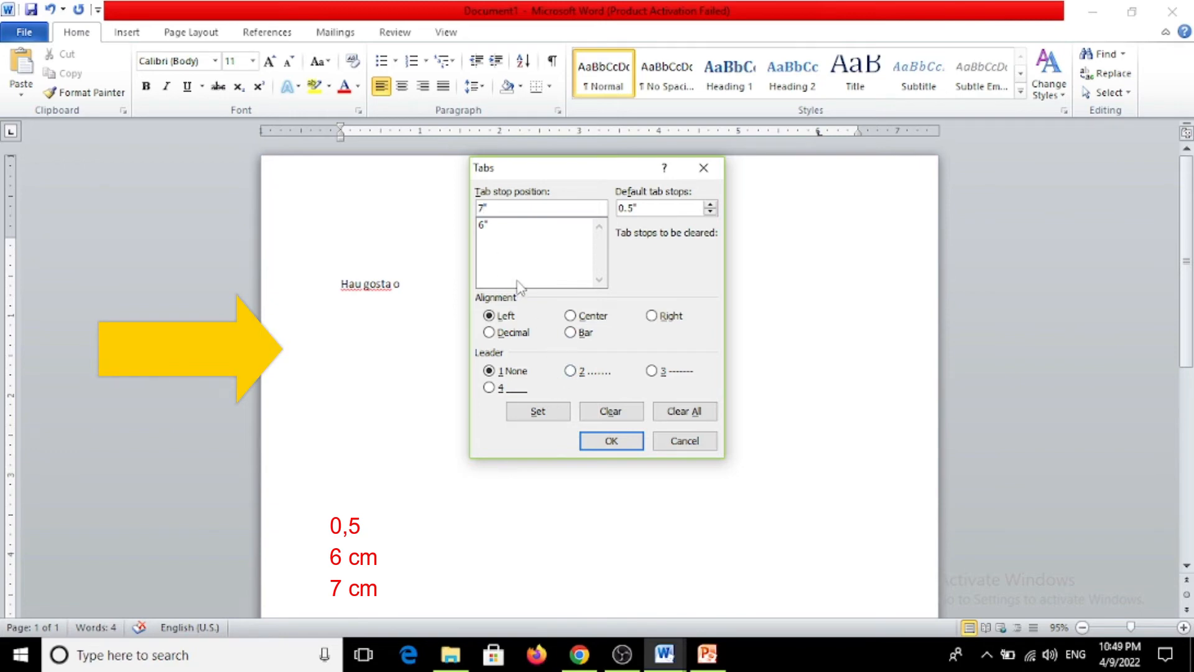
pyautogui.click(498, 224)
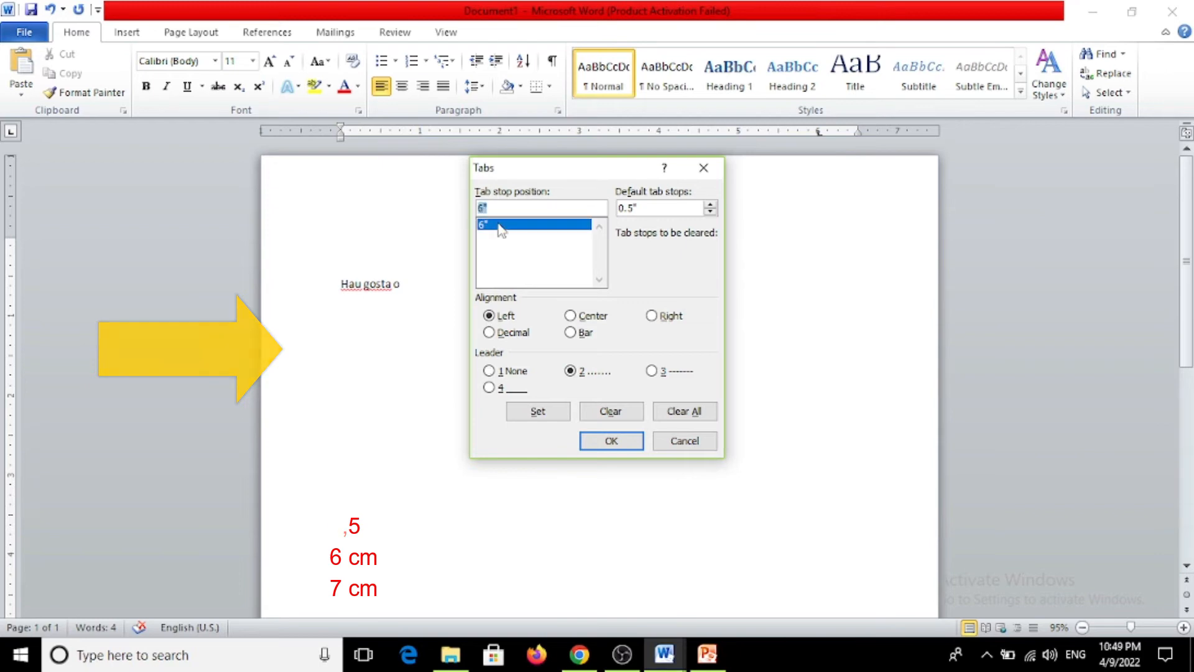
pyautogui.click(622, 413)
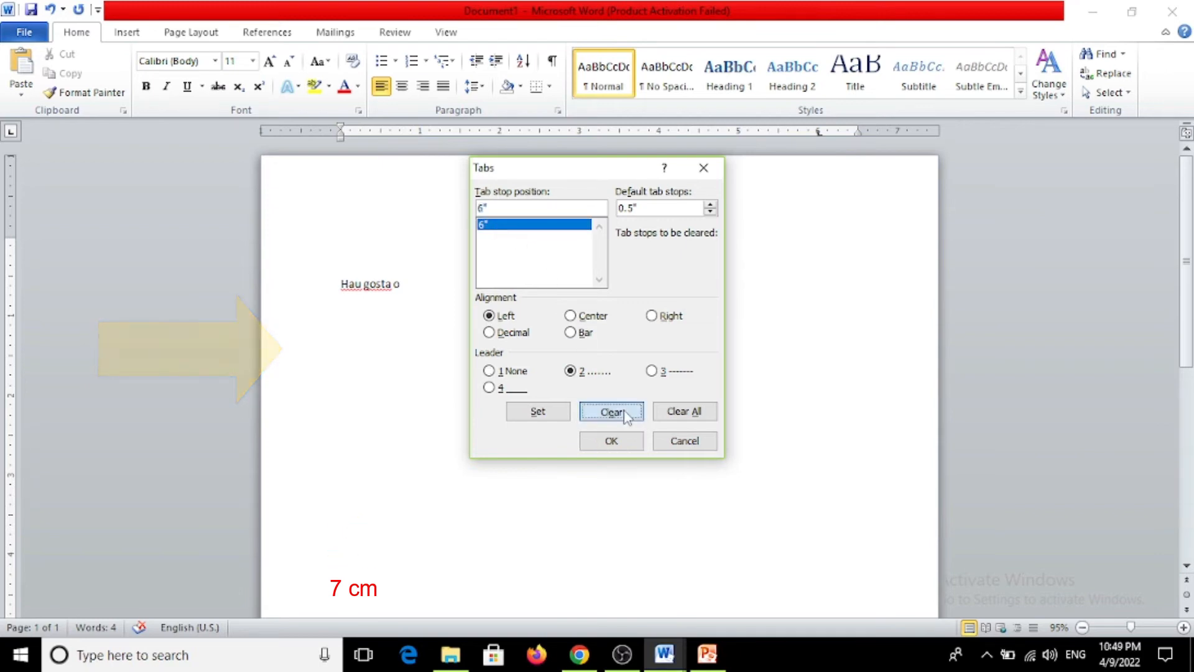
# Set a left-aligned tab stop at 7" with dotted leader style 2 and apply the tab settings.
pyautogui.click(527, 211)
pyautogui.write('7')
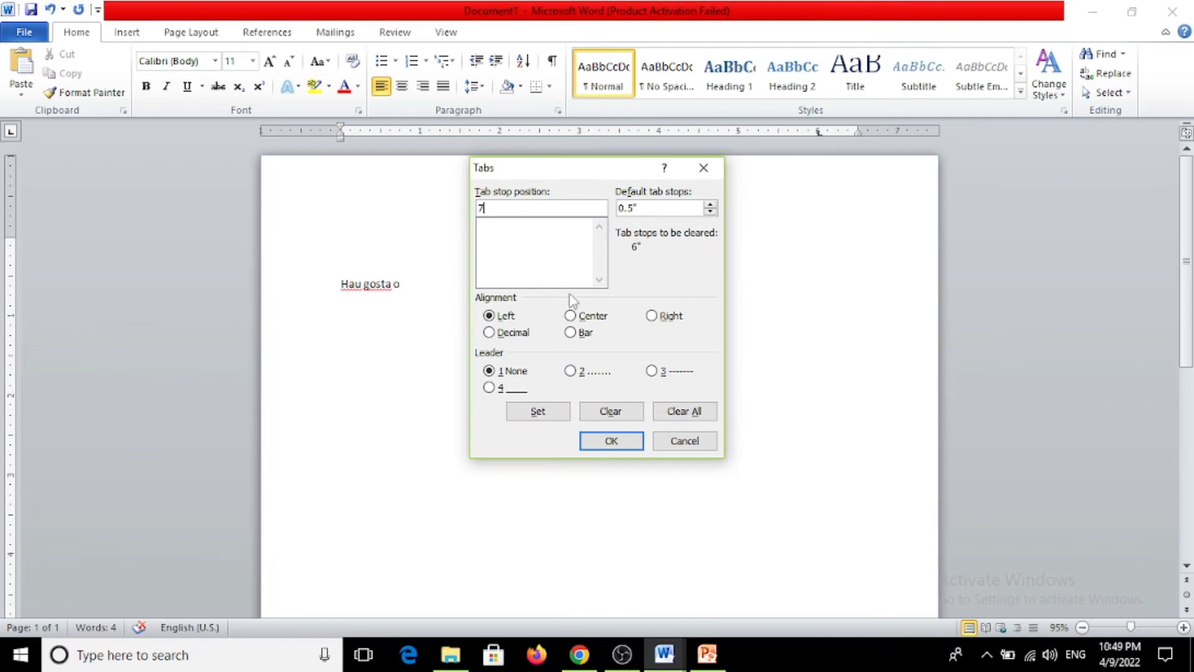
pyautogui.click(572, 373)
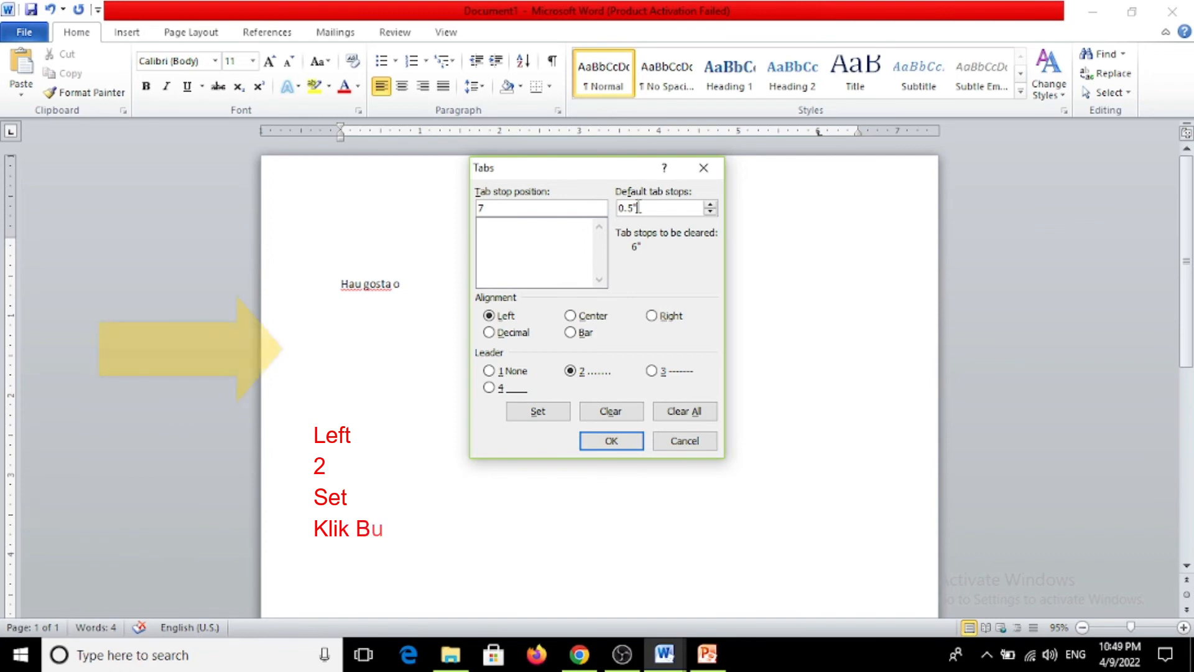
pyautogui.moveTo(639, 208); pyautogui.dragTo(621, 208)
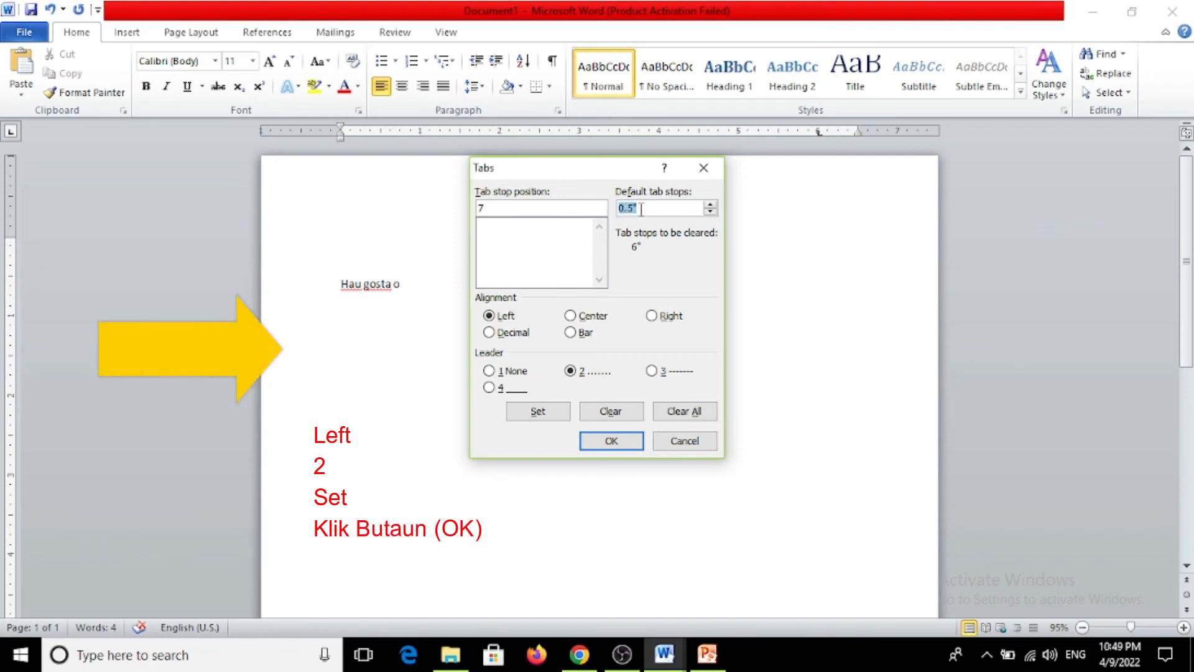
pyautogui.click(637, 208)
pyautogui.click(539, 412)
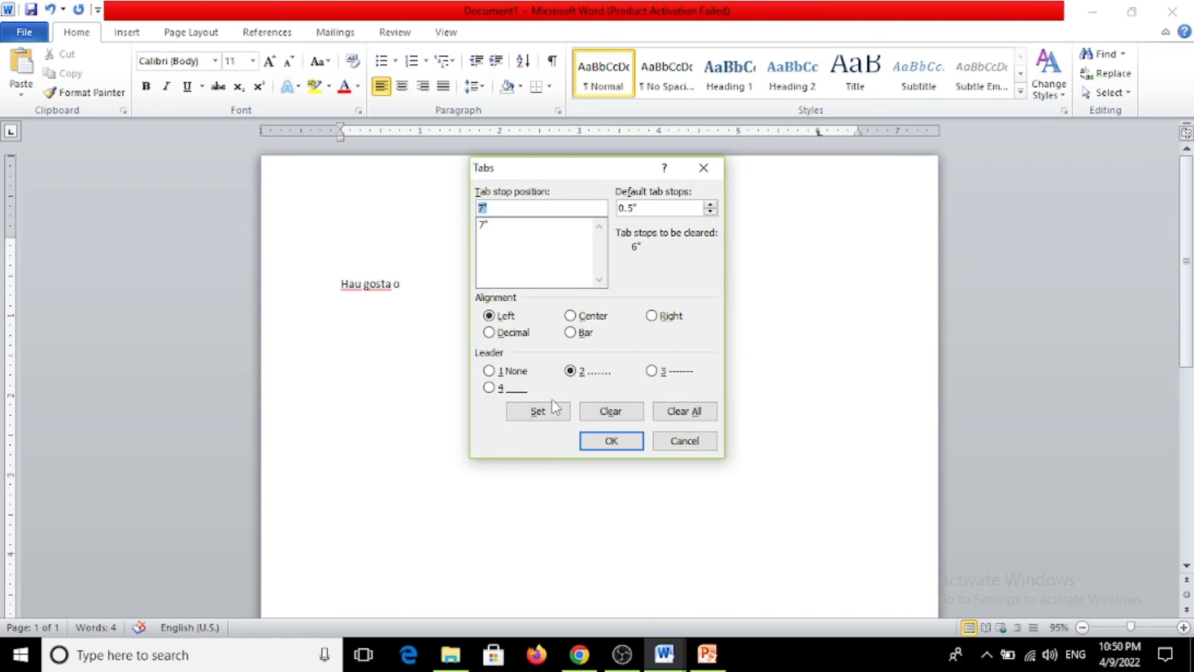
pyautogui.click(609, 440)
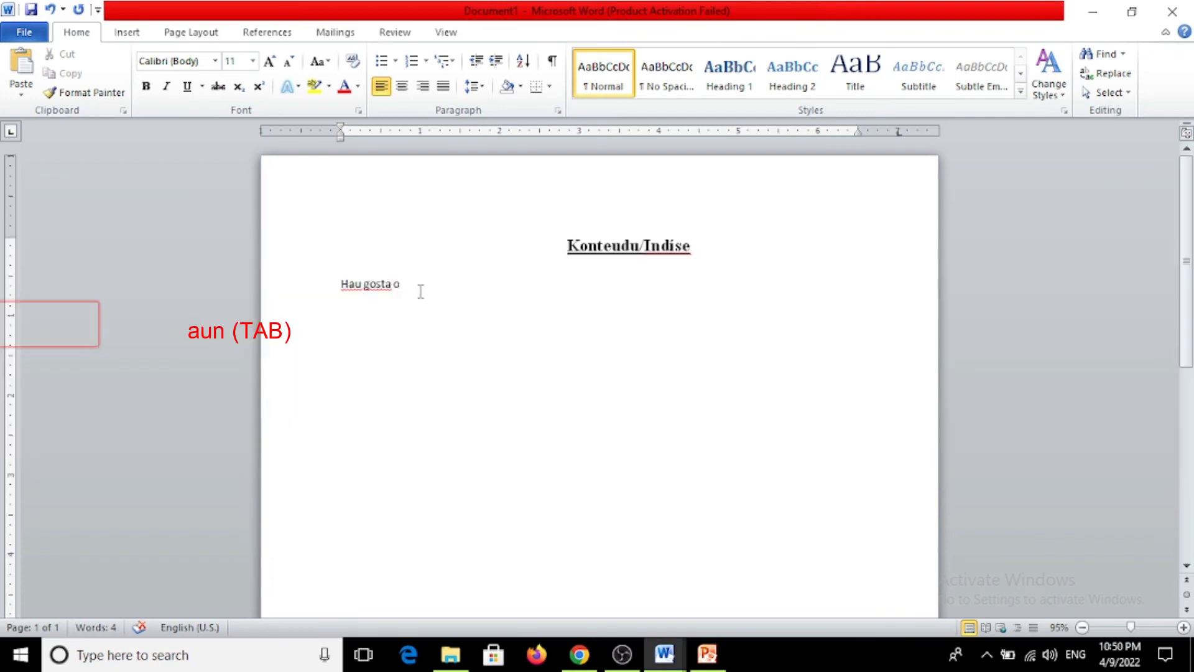
# Complete the "Hau gosta o" entry with a dotted leader and page number 1, and add "Doben" below it with page number 2.
pyautogui.press('Tab')
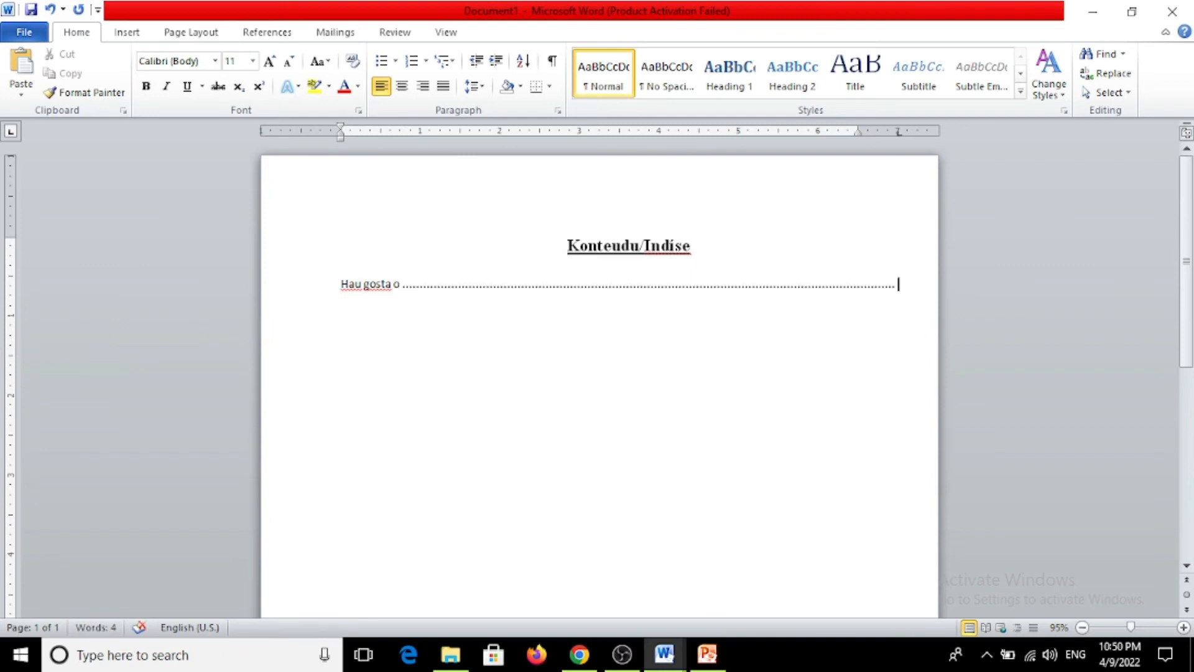
pyautogui.write('1')
pyautogui.press('Return')
pyautogui.write('Doben')
pyautogui.press('Tab')
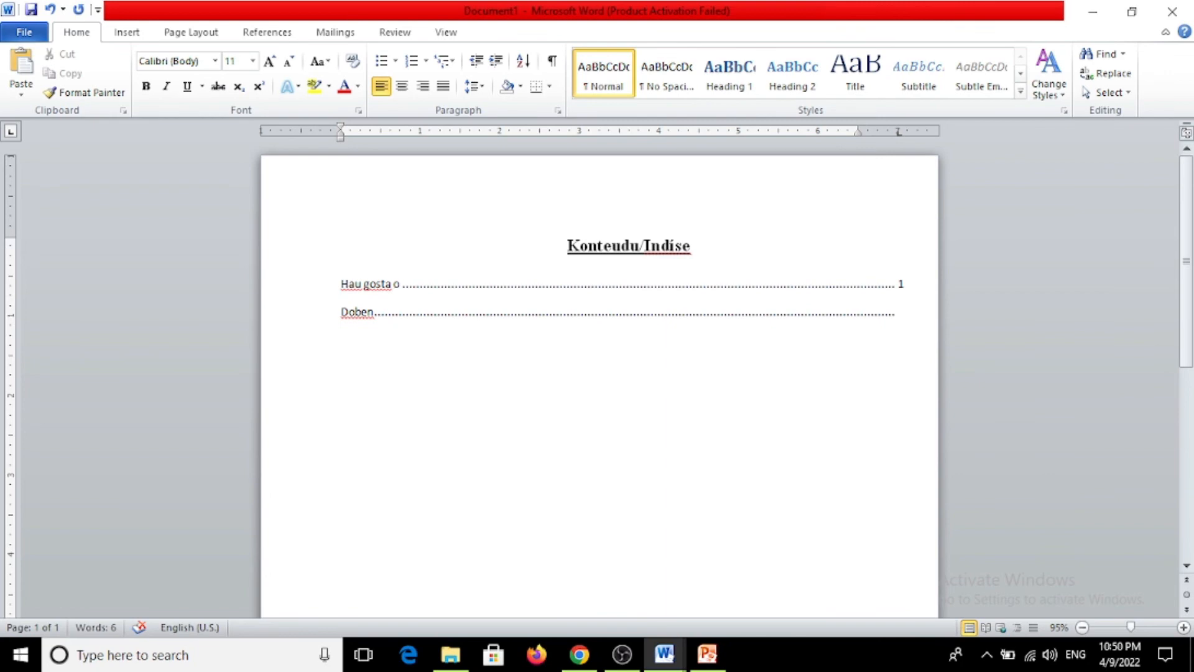
pyautogui.write('2')
# Add a third entry, "Diak ka lae", with a dotted leader and page number 3.
pyautogui.press('Return')
pyautogui.write('Diak ka ')
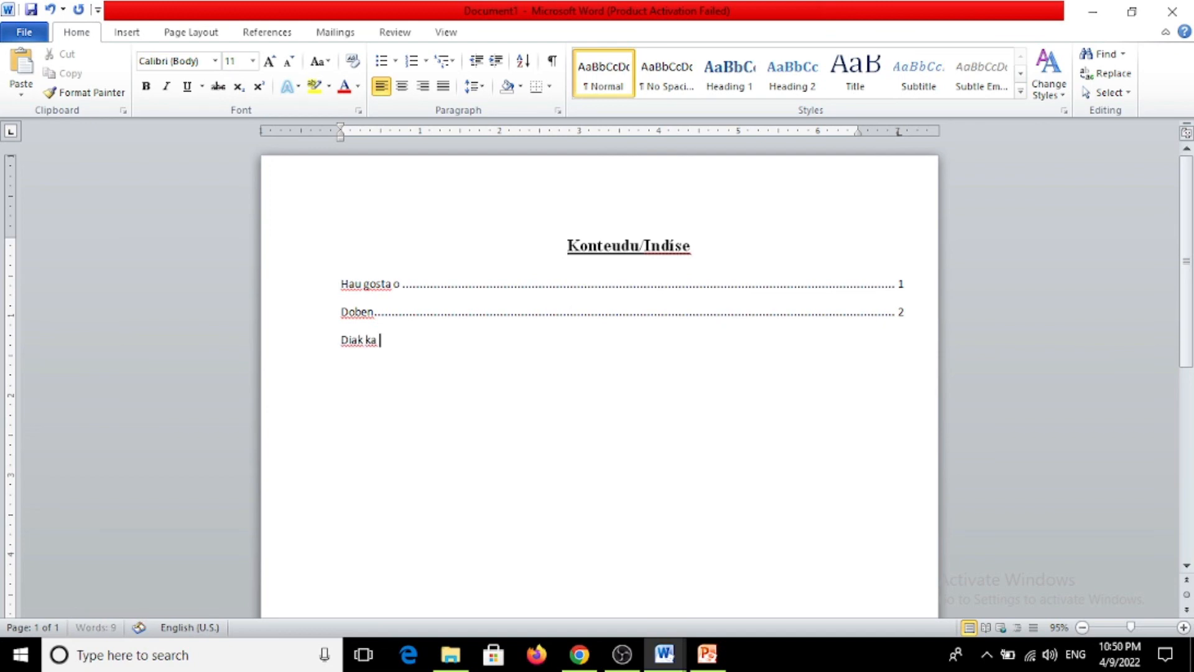
pyautogui.write('lae')
pyautogui.press('Tab')
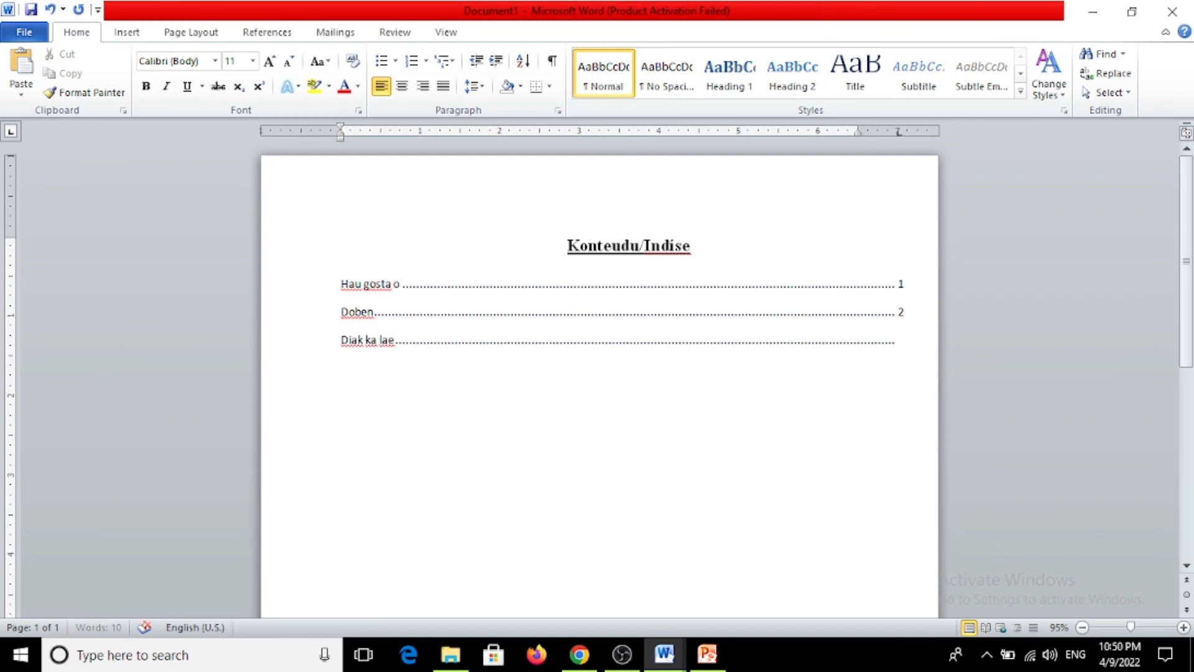
pyautogui.write('3')
pyautogui.rightClick(779, 348)
pyautogui.press('Escape')
pyautogui.click(559, 111)
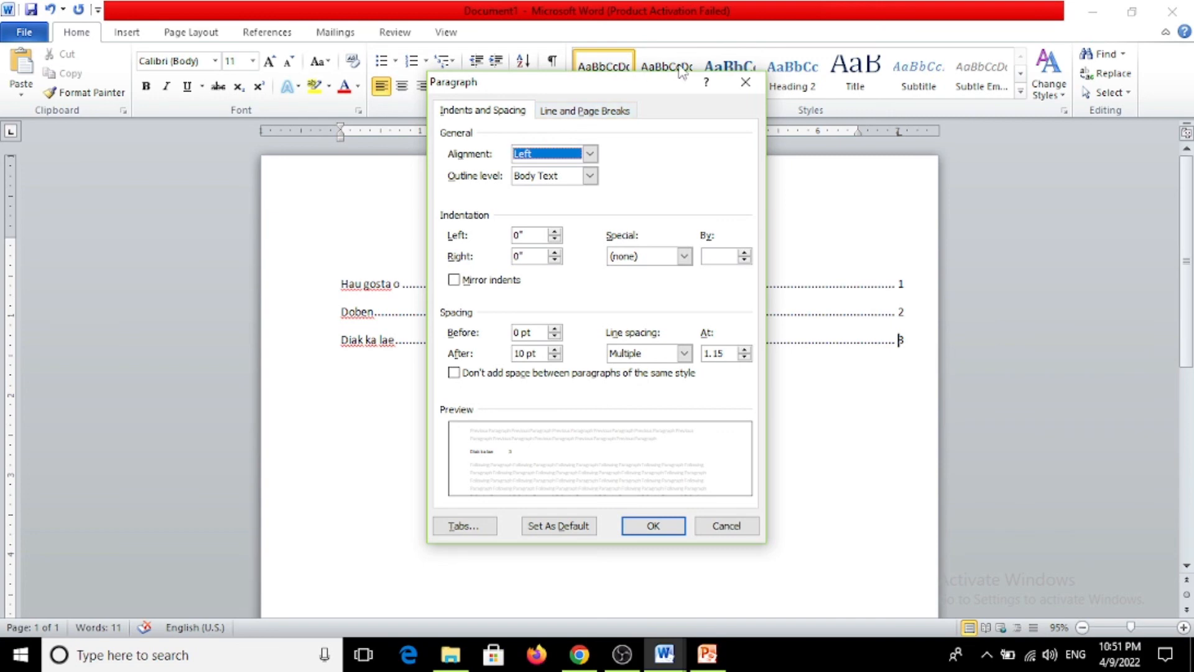
pyautogui.click(745, 82)
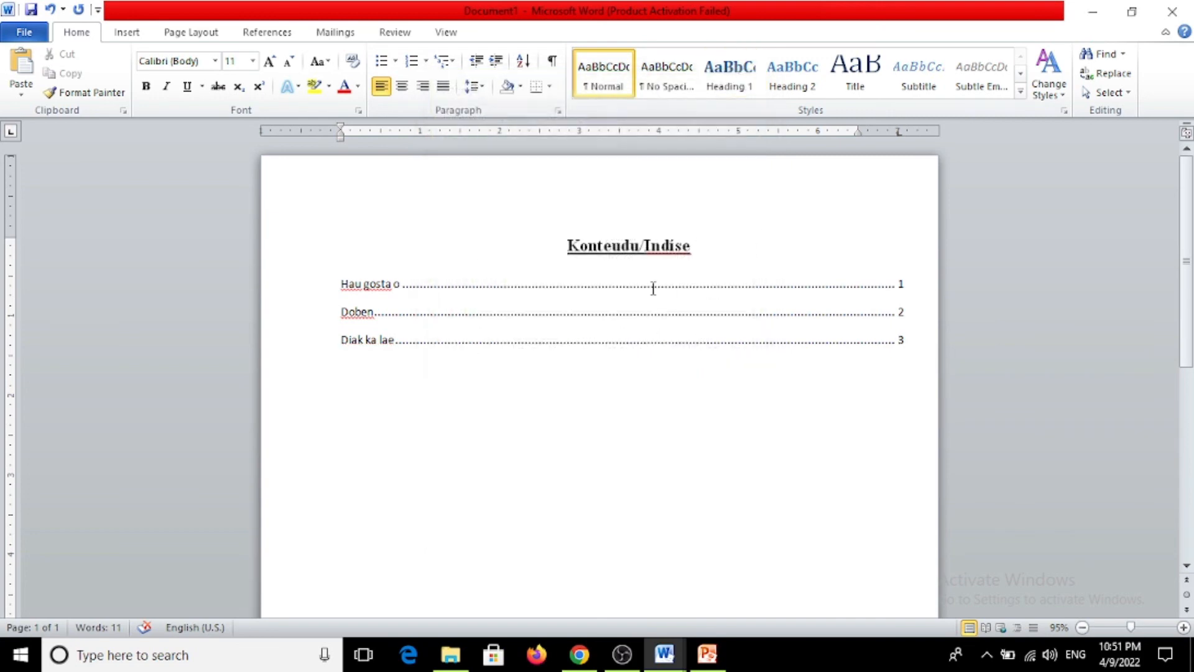